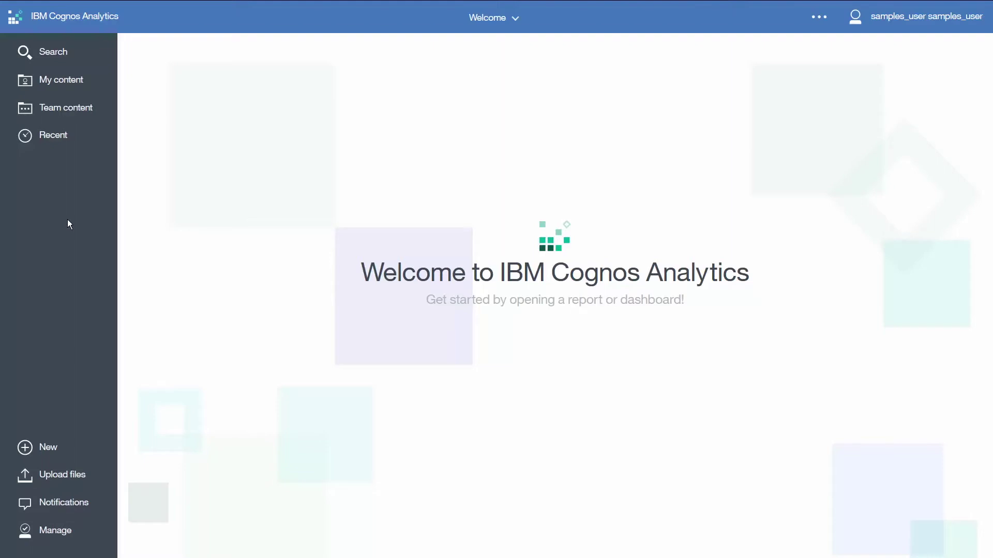
- Open the '3. My first dashboard' sample from Team content › Samples › Get started
{"action": "left_click", "coordinate": [55, 113]}
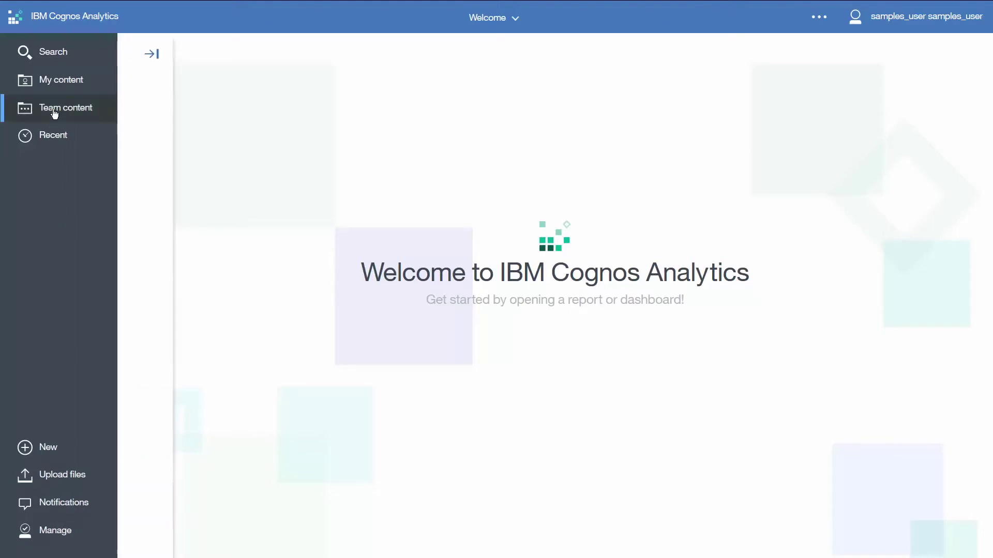
{"action": "left_click", "coordinate": [176, 92]}
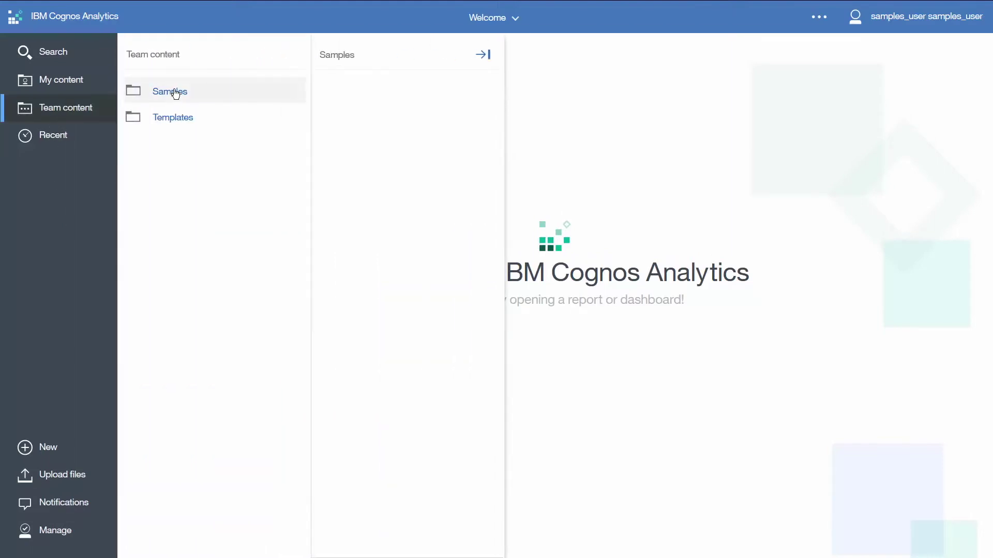
{"action": "left_click", "coordinate": [362, 92]}
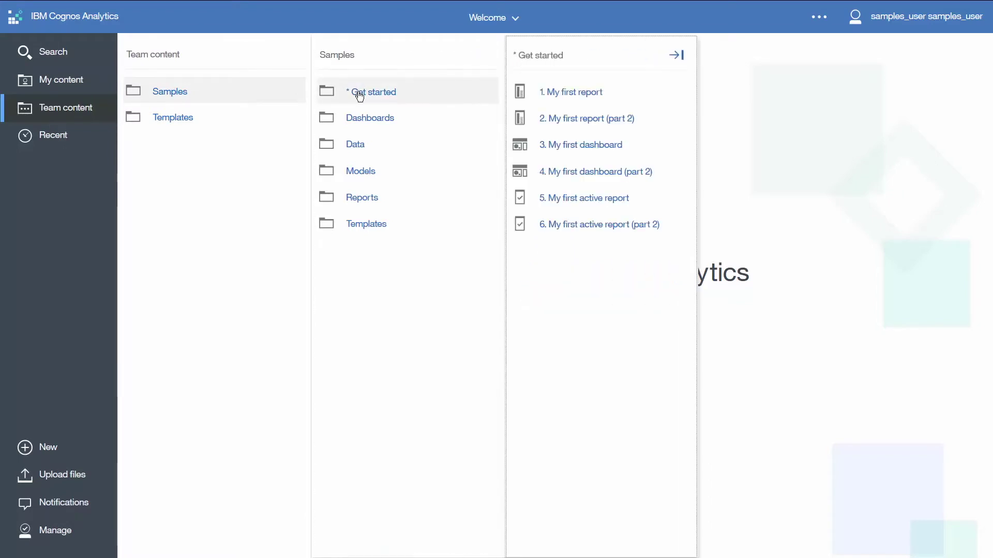
{"action": "left_click", "coordinate": [582, 145]}
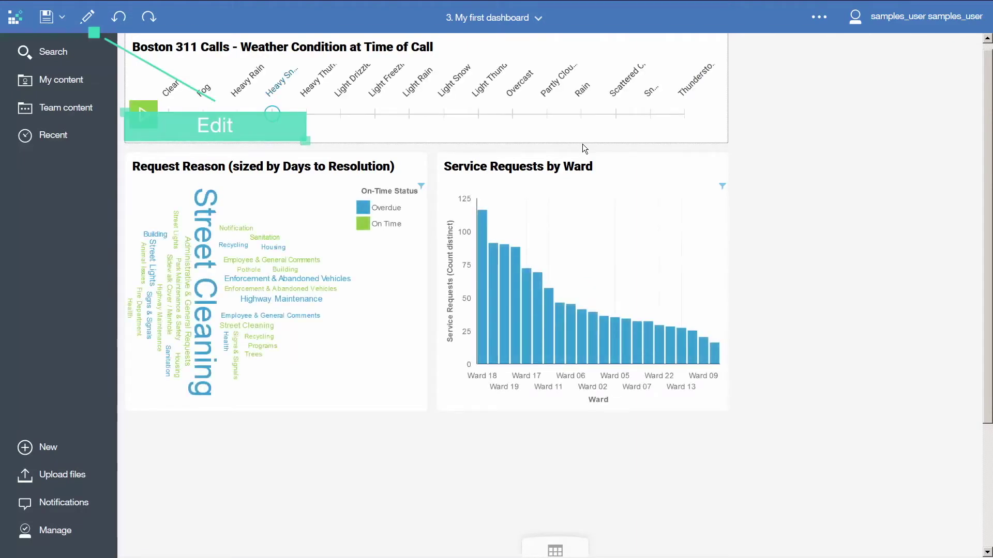
- Enter edit mode and multi-select the weather timeline, word cloud and Service Requests by Ward widgets
{"action": "left_click", "coordinate": [88, 19]}
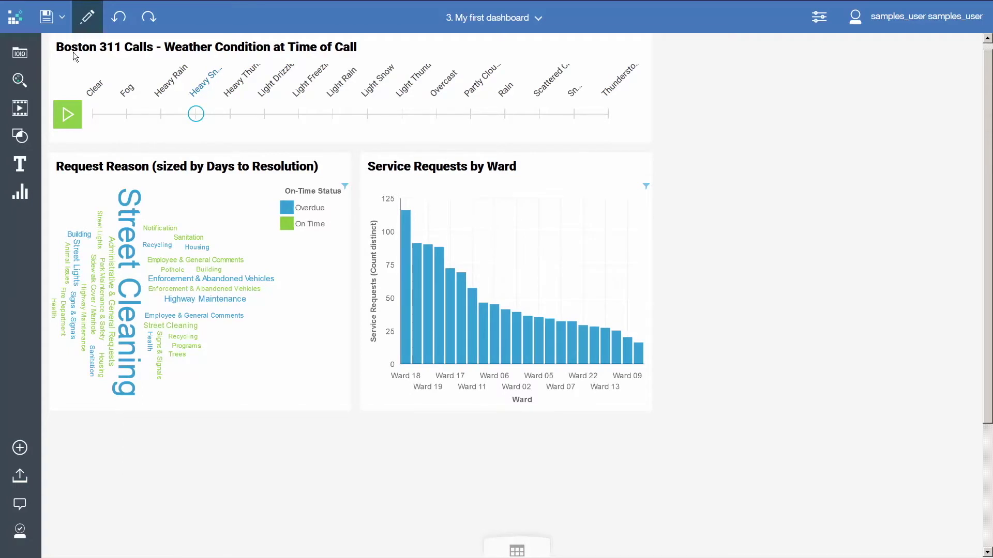
{"action": "left_click", "coordinate": [63, 79]}
{"action": "left_click", "coordinate": [66, 196], "text": "ctrl"}
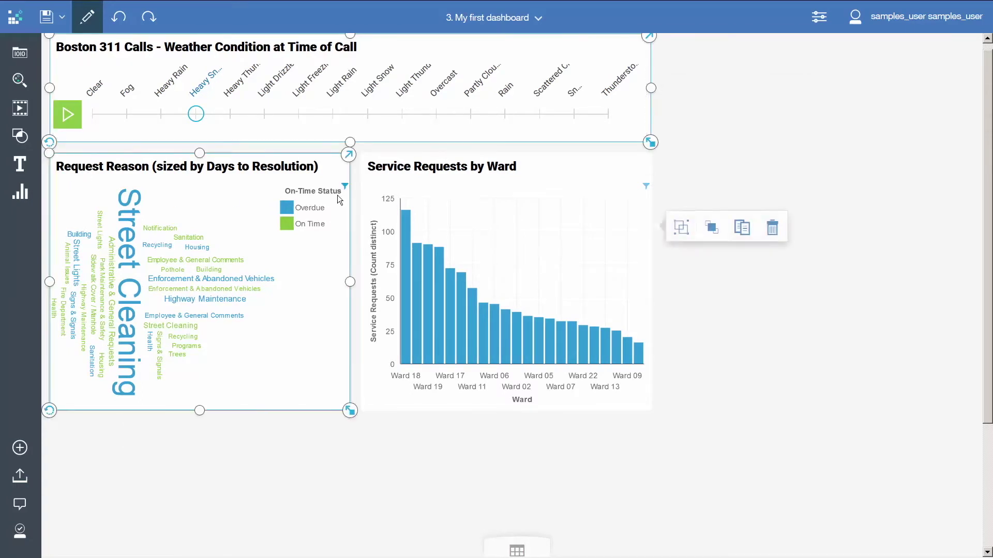
{"action": "left_click", "coordinate": [402, 188], "text": "ctrl"}
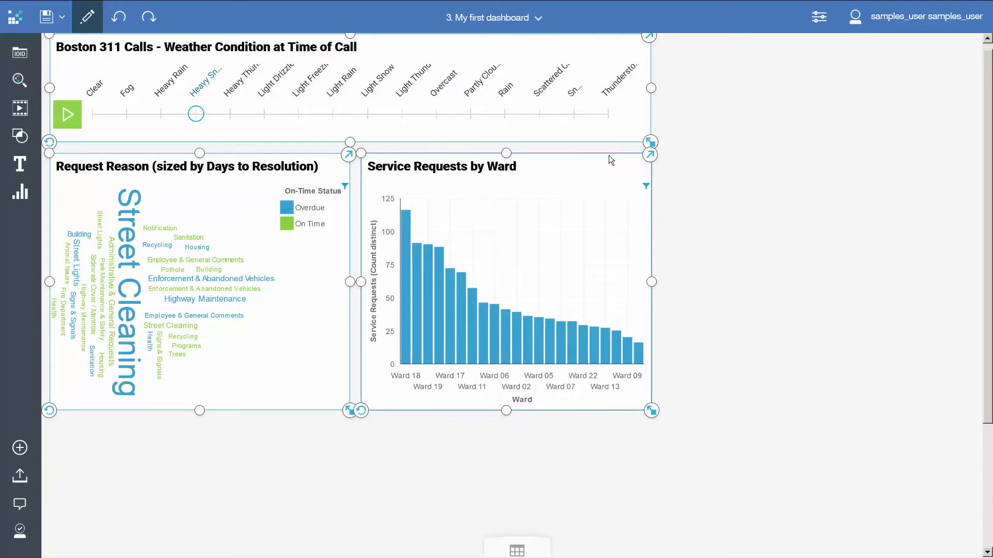
- Nudge the three selected widgets down three steps to free space at the top, then deselect them
{"action": "scroll", "coordinate": [609, 155], "scroll_direction": "up", "scroll_amount": 1}
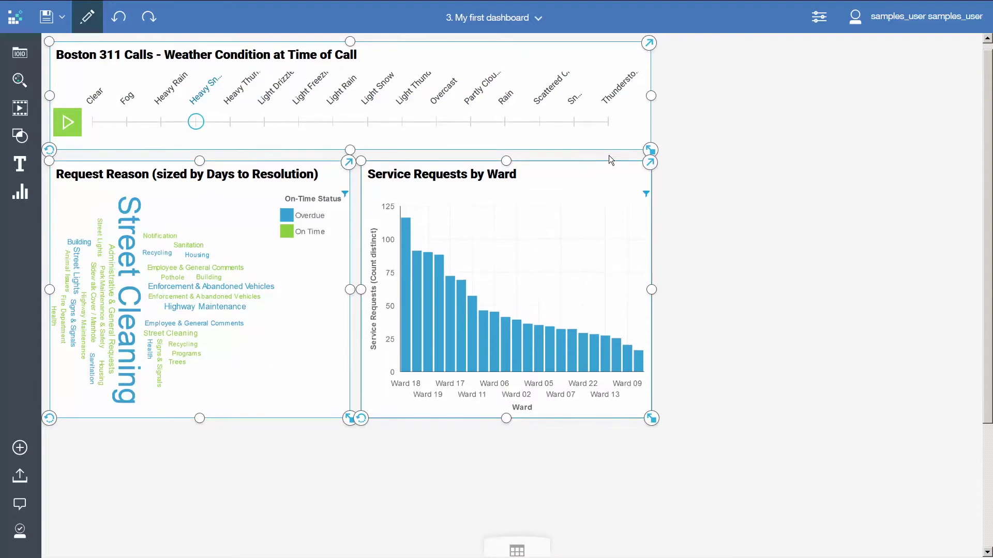
{"action": "key", "text": "Down"}
{"action": "key", "text": "Down"}
{"action": "key", "text": "Down"}
{"action": "key", "text": "Down"}
{"action": "key", "text": "Down"}
{"action": "key", "text": "Down"}
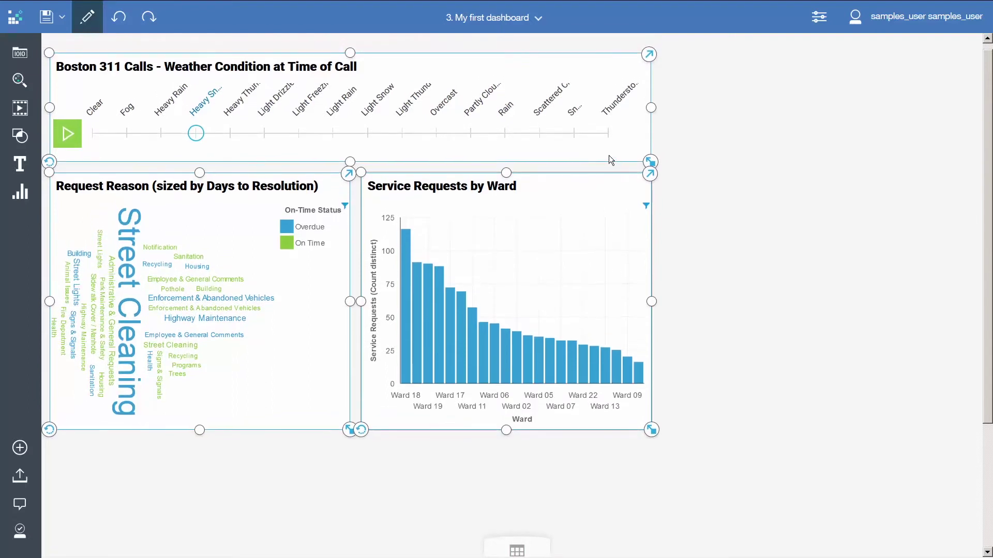
{"action": "key", "text": "Down"}
{"action": "key", "text": "Down"}
{"action": "key", "text": "Down"}
{"action": "key", "text": "Down"}
{"action": "key", "text": "Down"}
{"action": "key", "text": "Down"}
{"action": "key", "text": "Down"}
{"action": "key", "text": "Down"}
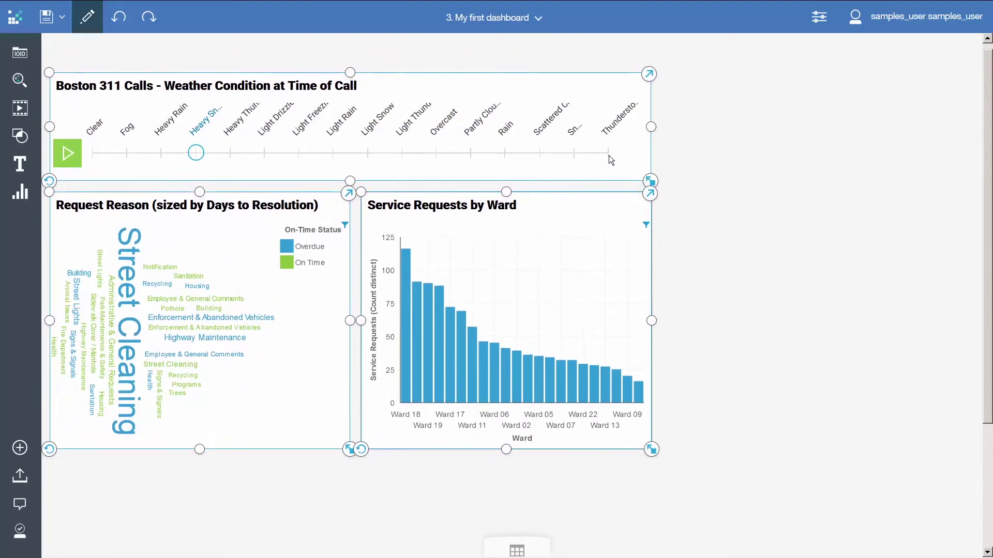
{"action": "key", "text": "Down"}
{"action": "key", "text": "Down"}
{"action": "key", "text": "Down"}
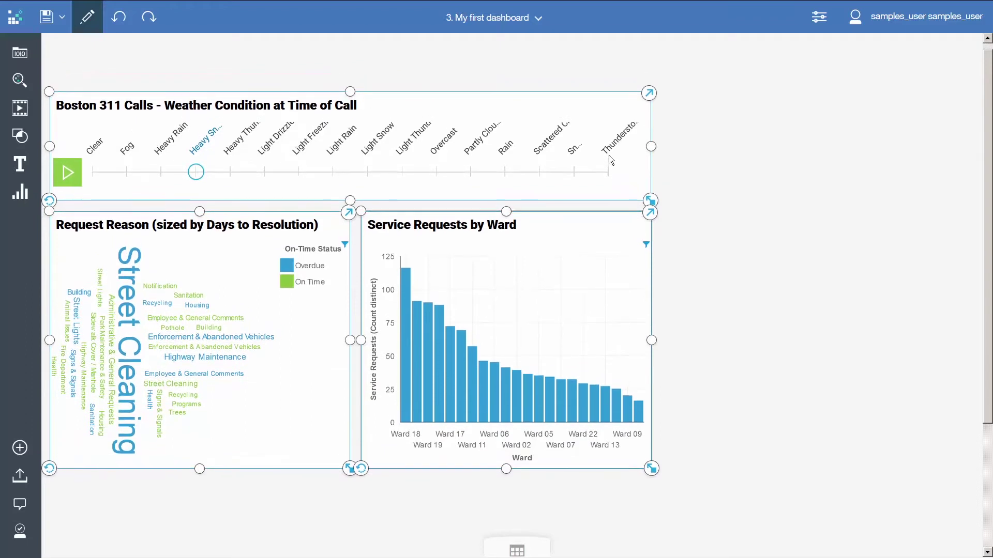
{"action": "left_click", "coordinate": [520, 70]}
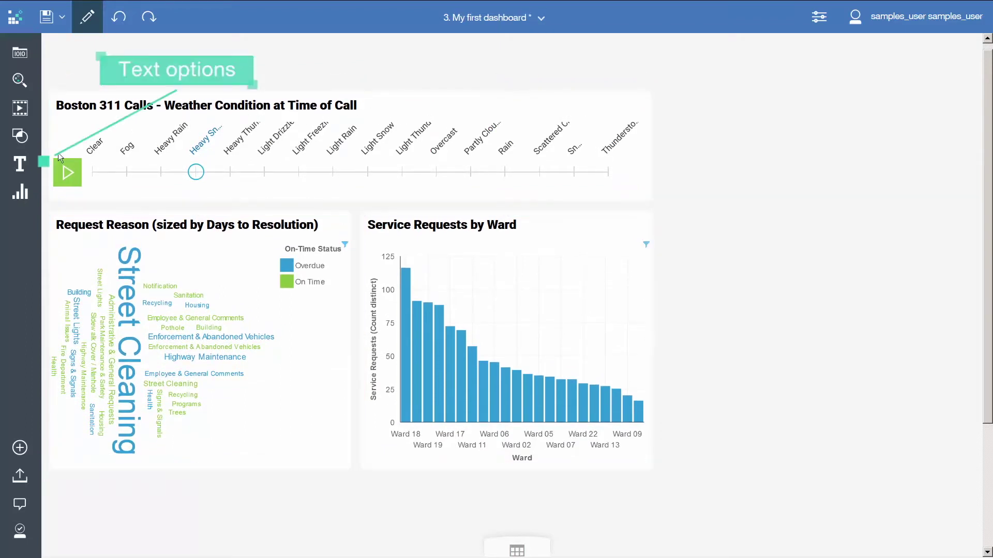
- Add a Title text widget to the top of the dashboard
{"action": "left_click", "coordinate": [19, 165]}
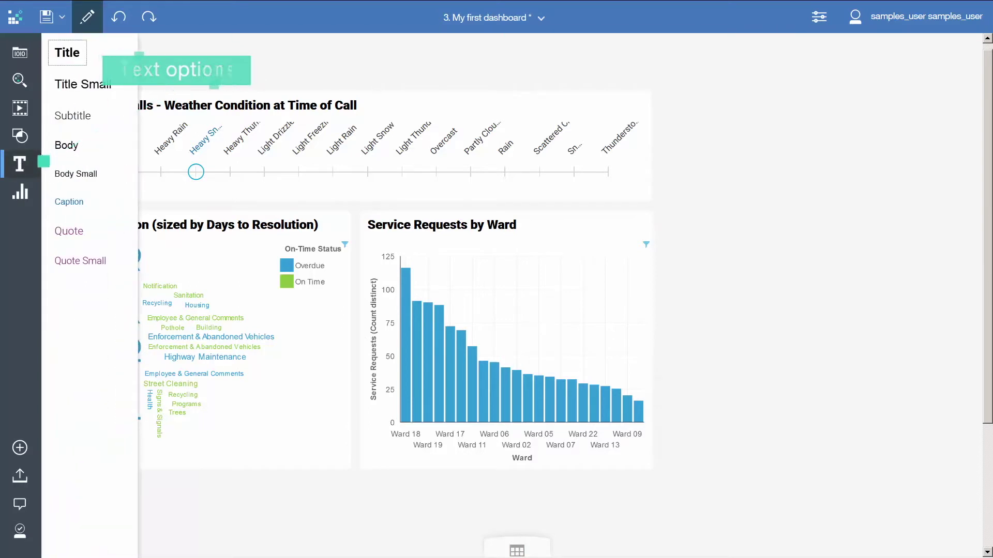
{"action": "left_click", "coordinate": [72, 58]}
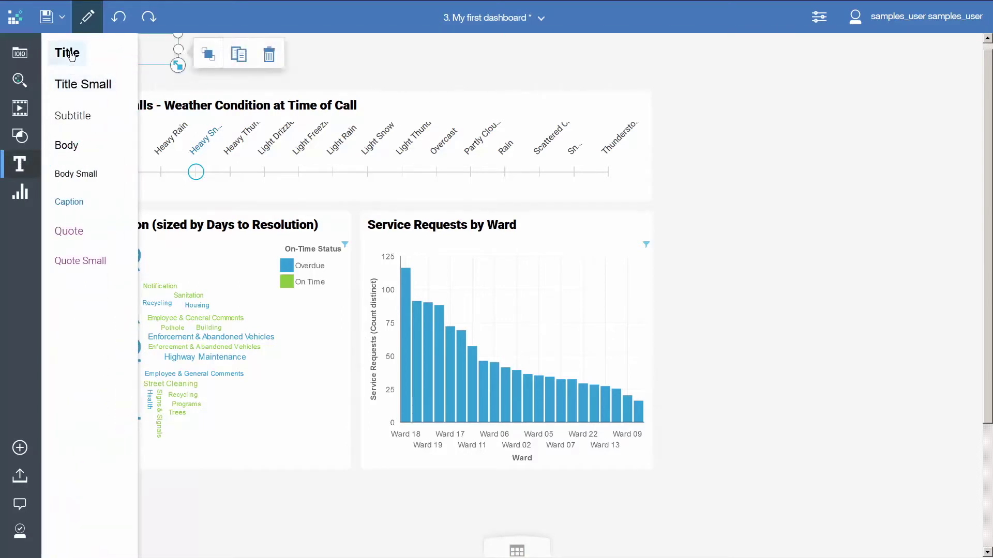
{"action": "left_click", "coordinate": [330, 59]}
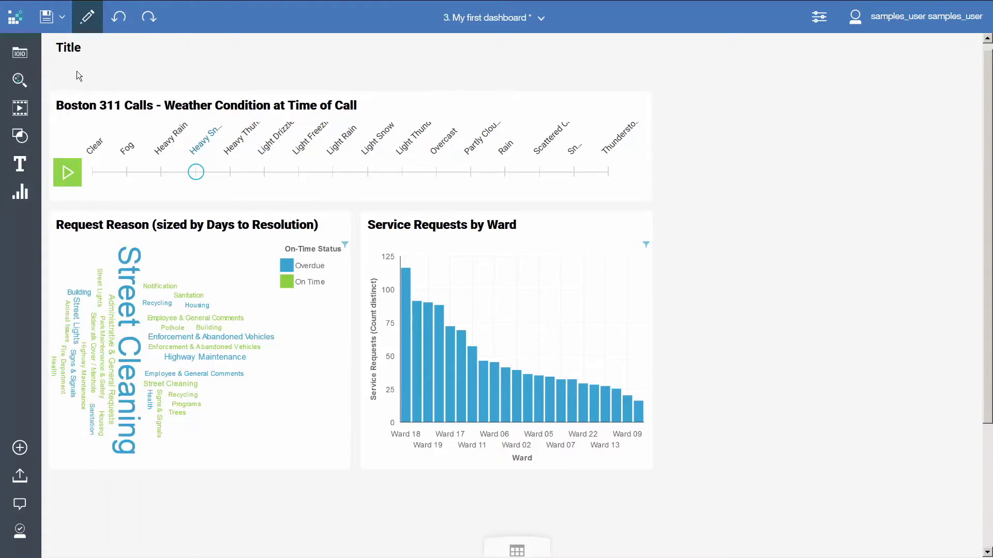
- Replace the title's placeholder text with 'Boston 311 Calls'
{"action": "left_click", "coordinate": [69, 49]}
{"action": "double_click", "coordinate": [77, 46]}
{"action": "left_click", "coordinate": [81, 45]}
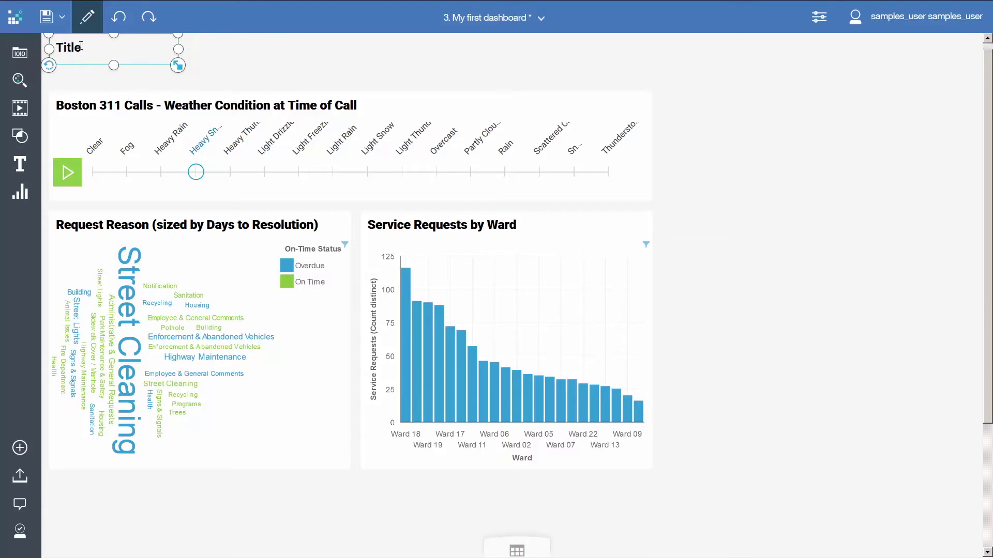
{"action": "type", "text": "Boston 311"}
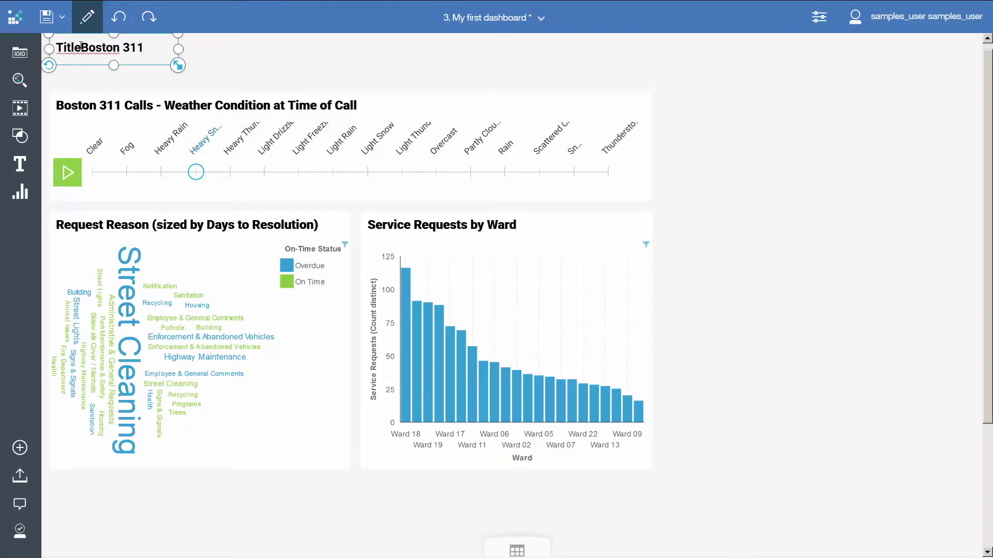
{"action": "type", "text": " Calls"}
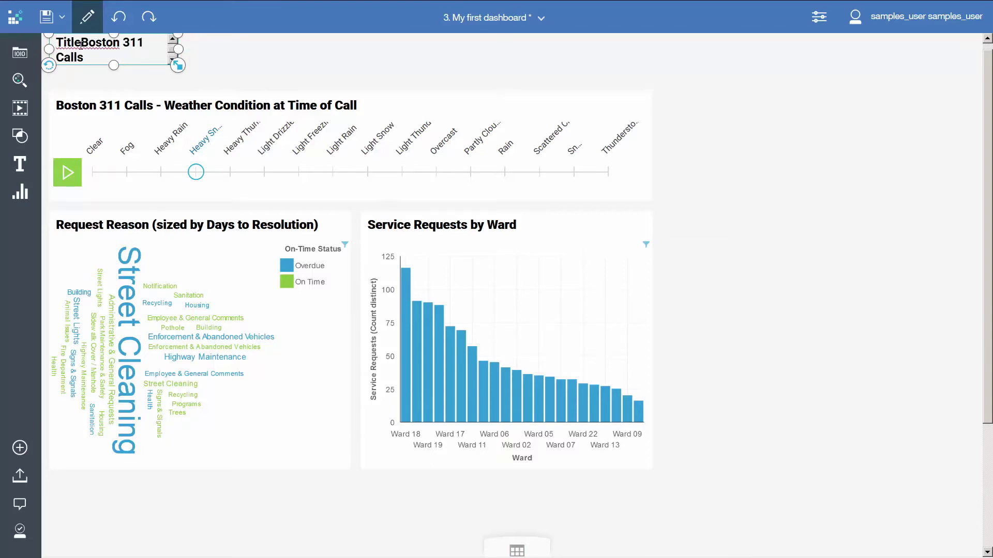
{"action": "key", "text": "BackSpace"}
{"action": "key", "text": "BackSpace"}
{"action": "key", "text": "BackSpace"}
{"action": "key", "text": "BackSpace"}
{"action": "key", "text": "BackSpace"}
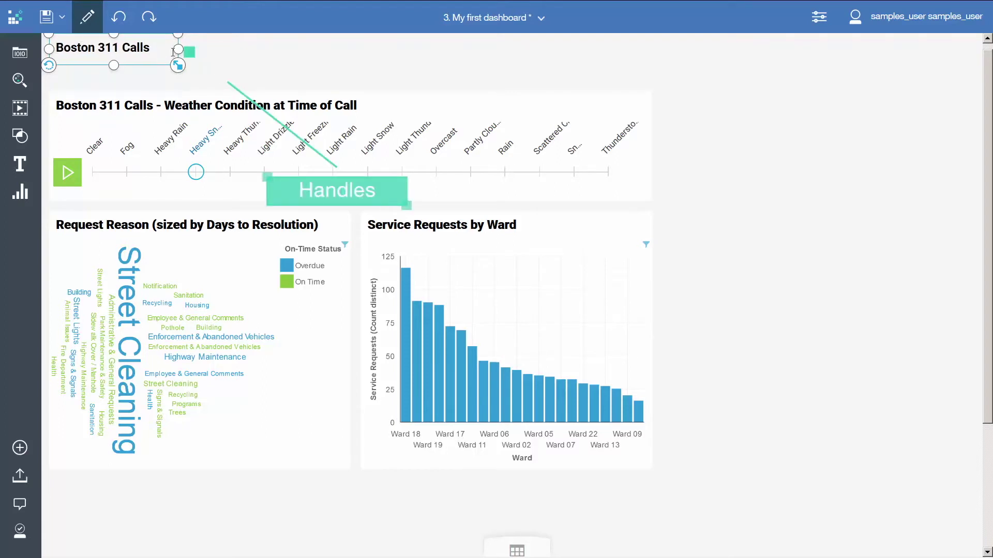
- Widen the title box to the right edge, make it taller, inset its left side, and select its text
{"action": "left_click_drag", "start_coordinate": [178, 49], "coordinate": [648, 52]}
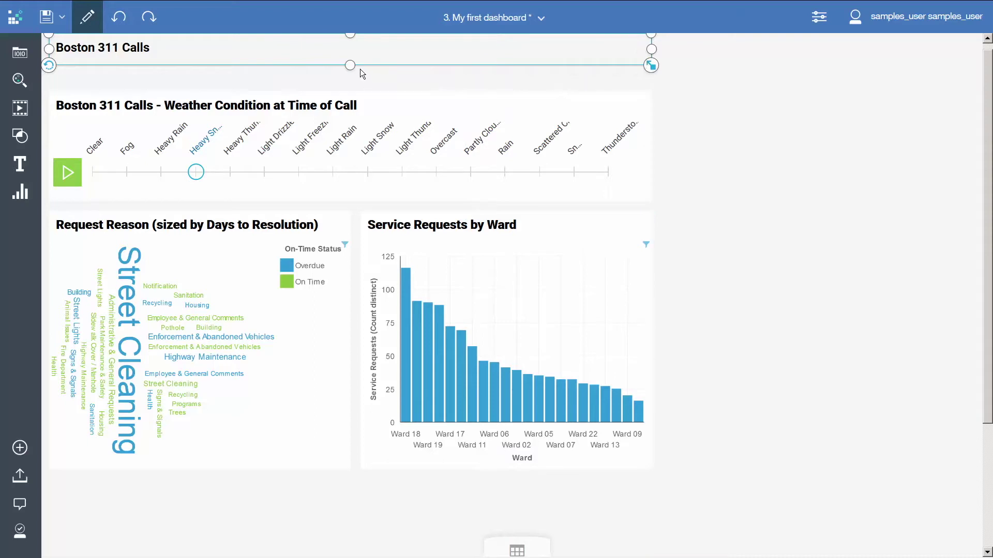
{"action": "left_click_drag", "start_coordinate": [350, 66], "coordinate": [350, 82]}
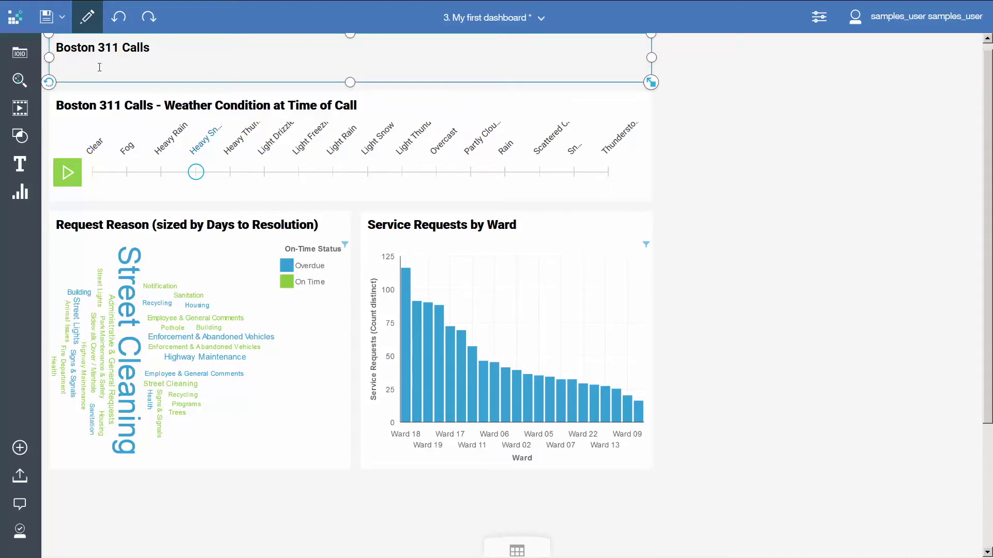
{"action": "left_click_drag", "start_coordinate": [49, 58], "coordinate": [113, 63]}
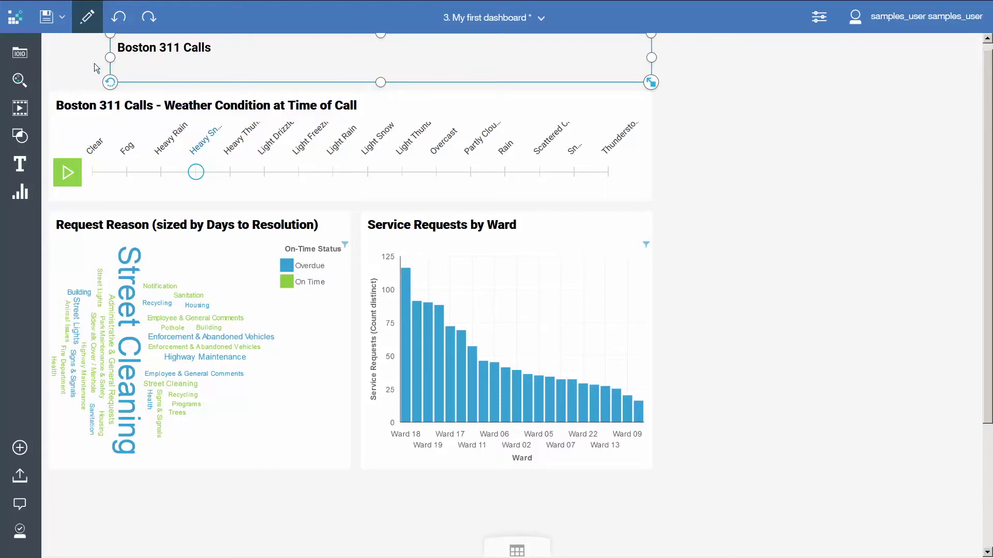
{"action": "double_click", "coordinate": [135, 48]}
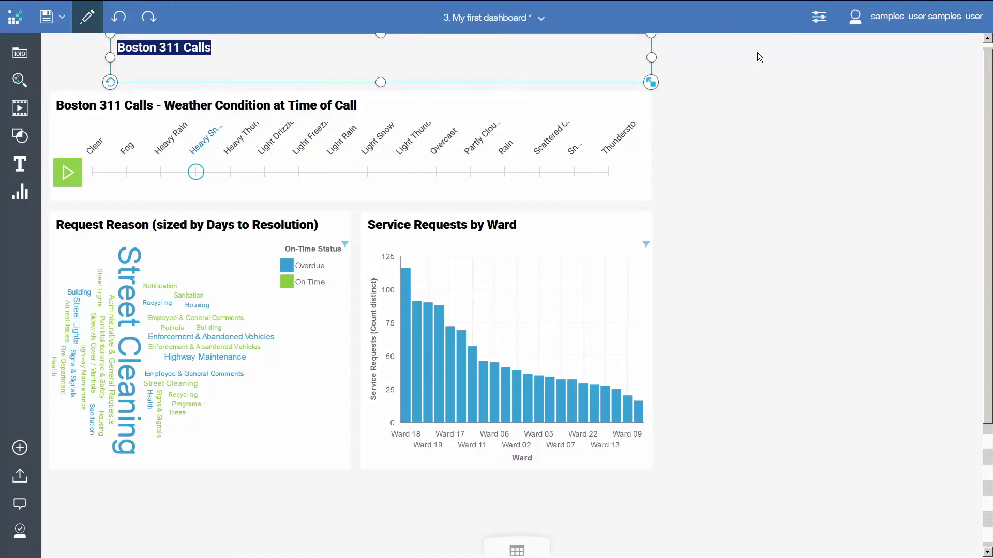
- Set the Boston 311 Calls title's font size to 30 in Text details
{"action": "left_click", "coordinate": [814, 22]}
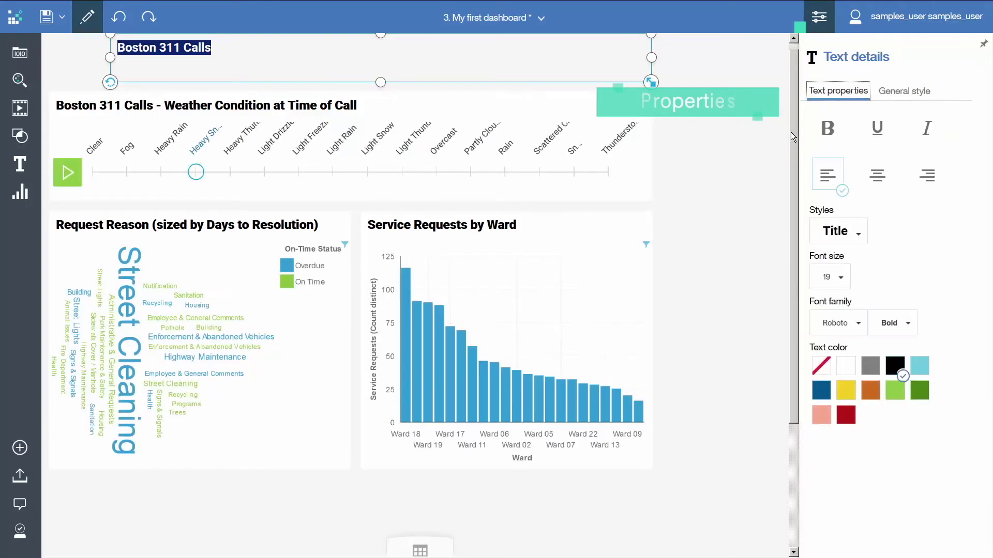
{"action": "left_click", "coordinate": [837, 279]}
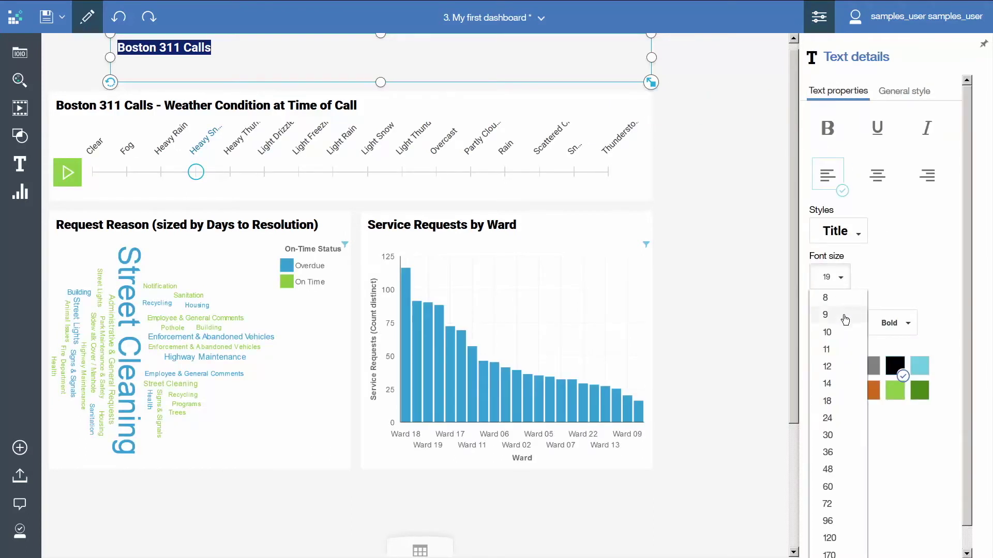
{"action": "left_click", "coordinate": [829, 436]}
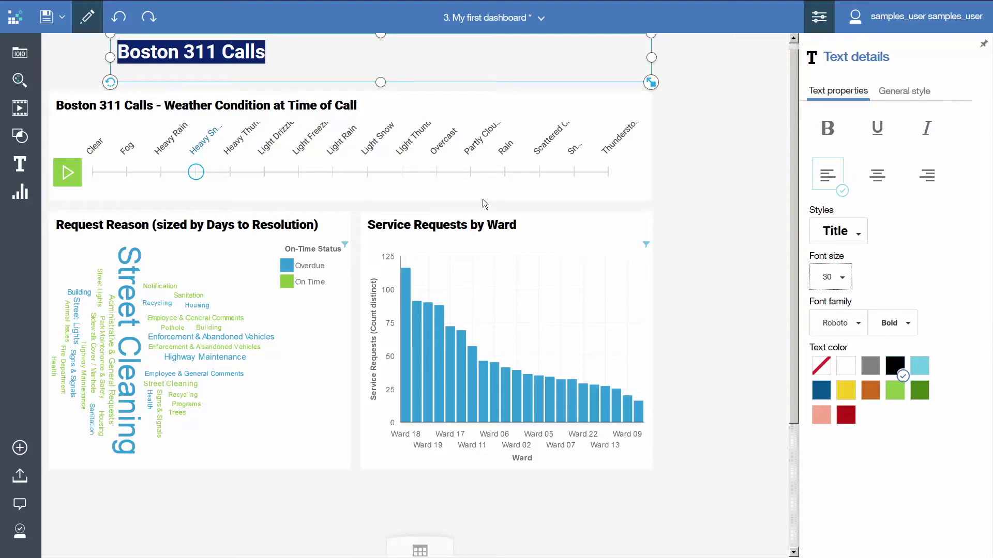
- Remove the 'Boston 311 Calls - ' prefix so the data player title reads 'Weather Condition at Time of Call'
{"action": "left_click", "coordinate": [452, 119]}
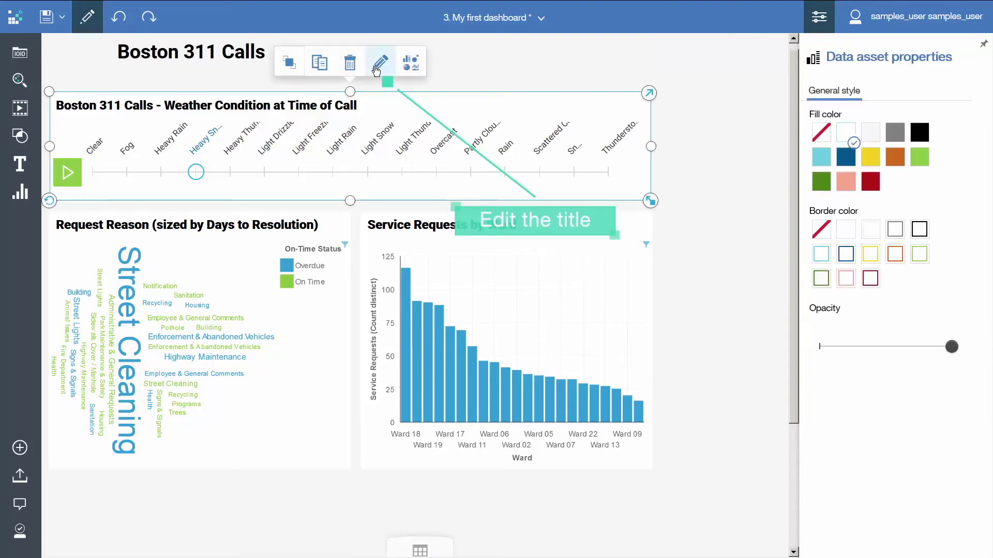
{"action": "left_click", "coordinate": [378, 65]}
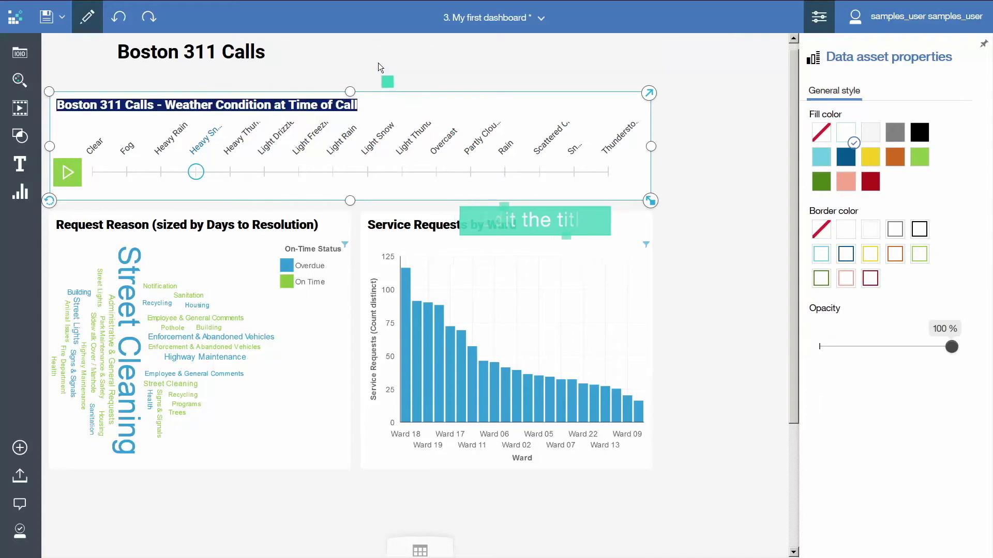
{"action": "left_click", "coordinate": [176, 106]}
{"action": "key", "text": "Delete"}
{"action": "key", "text": "Delete"}
{"action": "key", "text": "Delete"}
{"action": "key", "text": "Delete"}
{"action": "key", "text": "Delete"}
{"action": "key", "text": "Delete"}
{"action": "key", "text": "Delete"}
{"action": "key", "text": "Delete"}
{"action": "key", "text": "Delete"}
{"action": "key", "text": "Delete"}
{"action": "key", "text": "Delete"}
{"action": "key", "text": "Delete"}
{"action": "key", "text": "Delete"}
{"action": "key", "text": "Delete"}
{"action": "key", "text": "Delete"}
{"action": "key", "text": "Delete"}
{"action": "key", "text": "Delete"}
{"action": "key", "text": "Delete"}
{"action": "key", "text": "Delete"}
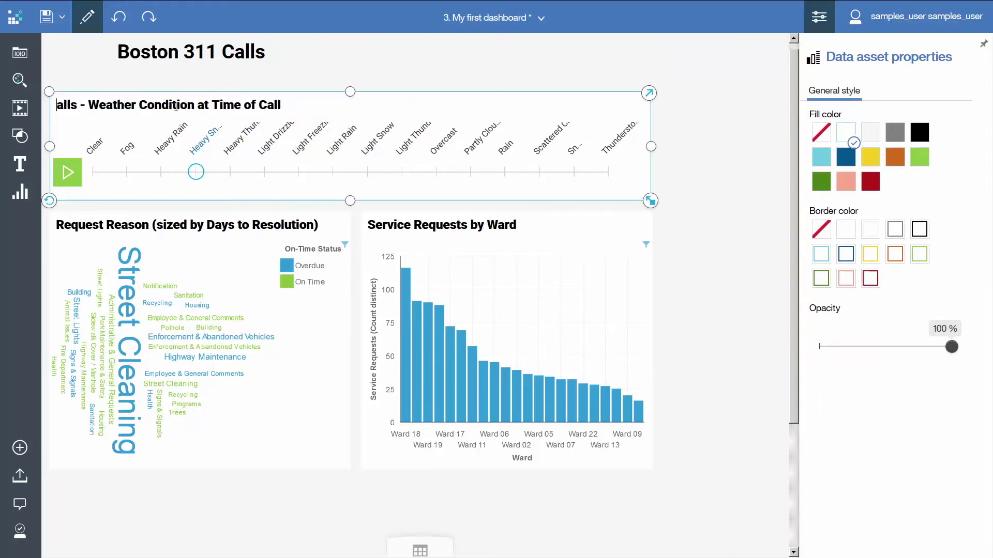
{"action": "left_click", "coordinate": [366, 60]}
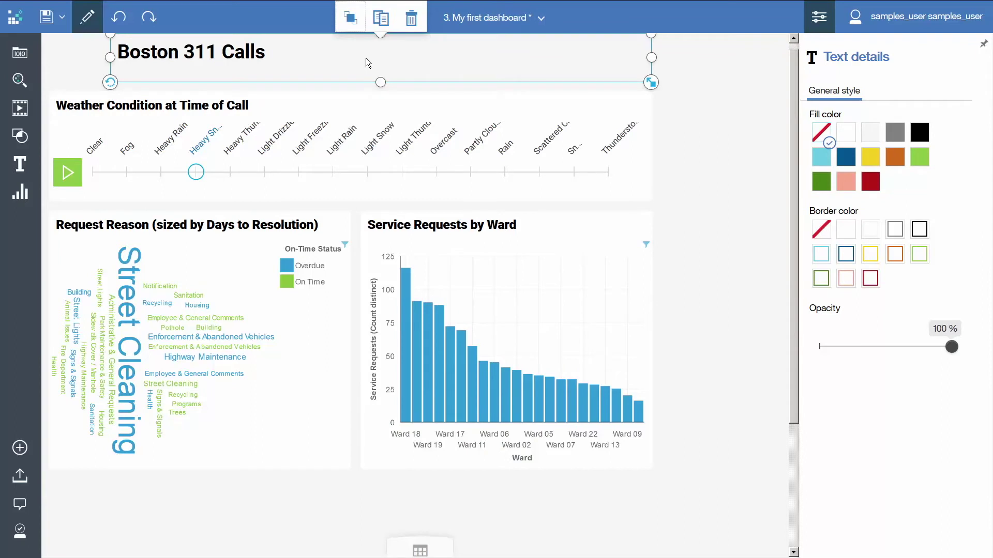
- Apply the Dark theme from the dashboard properties' Themes tab
{"action": "left_click", "coordinate": [682, 154]}
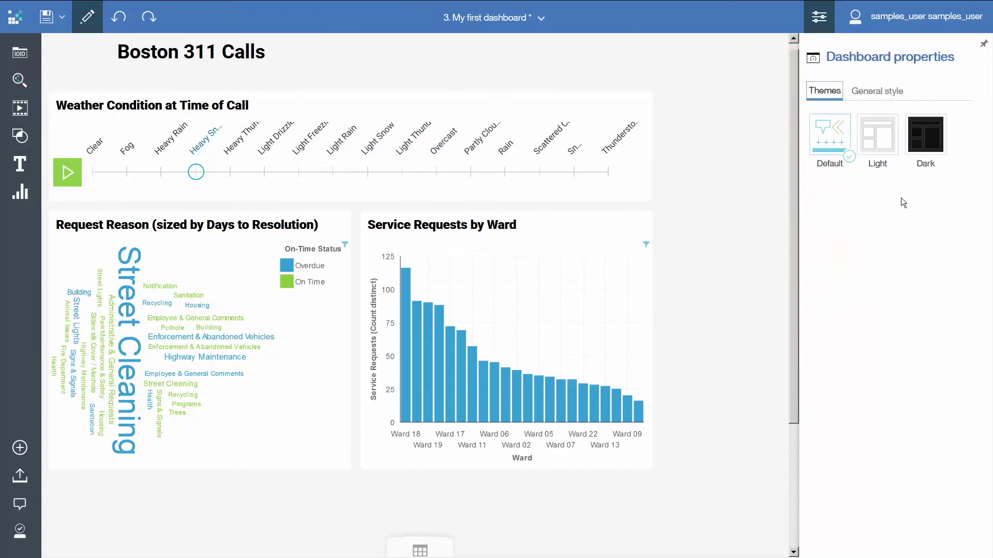
{"action": "left_click", "coordinate": [937, 140]}
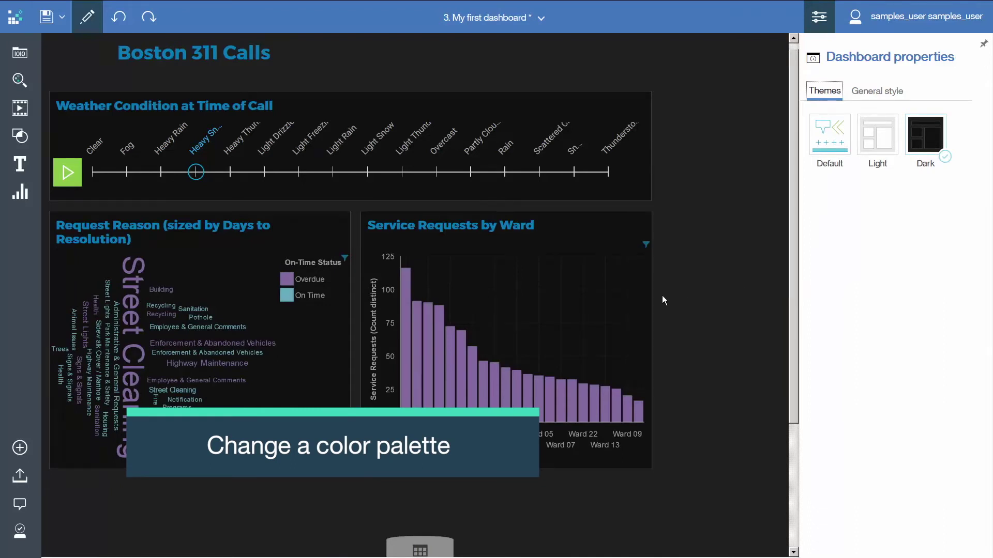
- Apply the fifth colour palette to the Service Requests by Ward chart so its bars turn red
{"action": "left_click", "coordinate": [573, 241]}
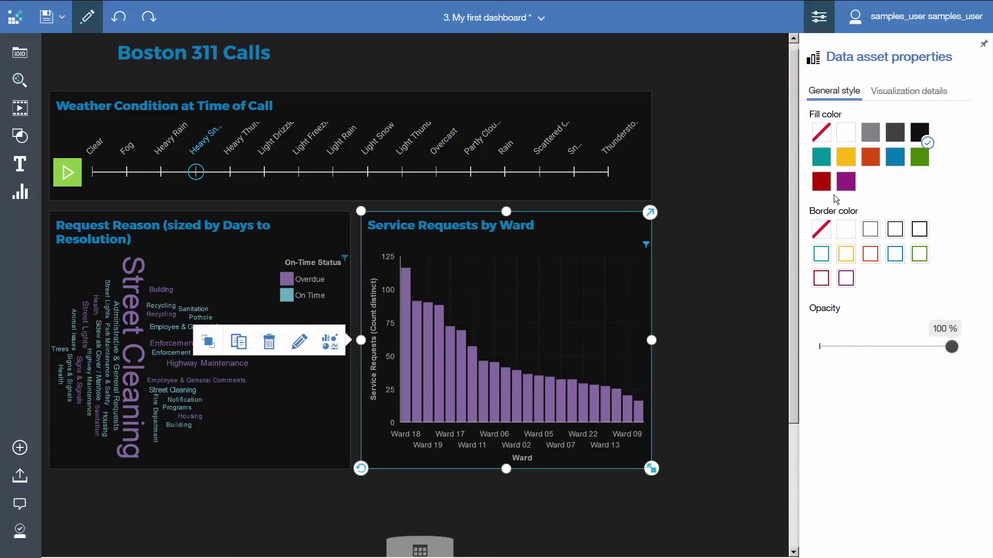
{"action": "left_click", "coordinate": [892, 93]}
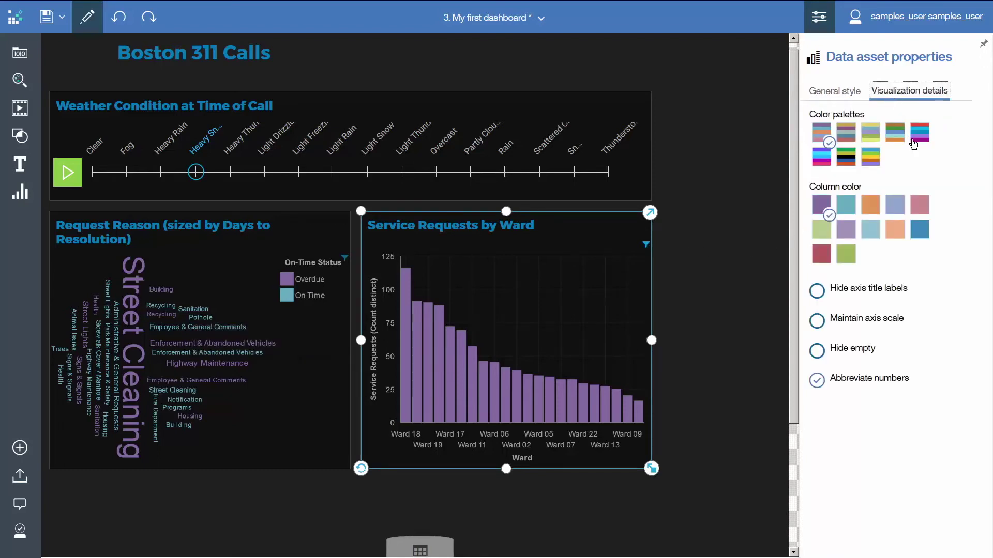
{"action": "left_click", "coordinate": [918, 139]}
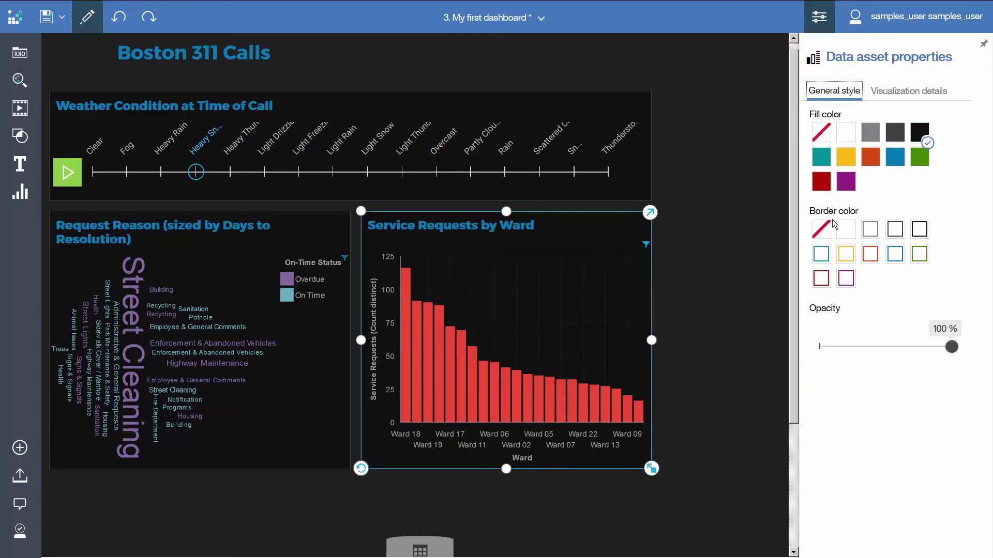
{"action": "left_click", "coordinate": [928, 97]}
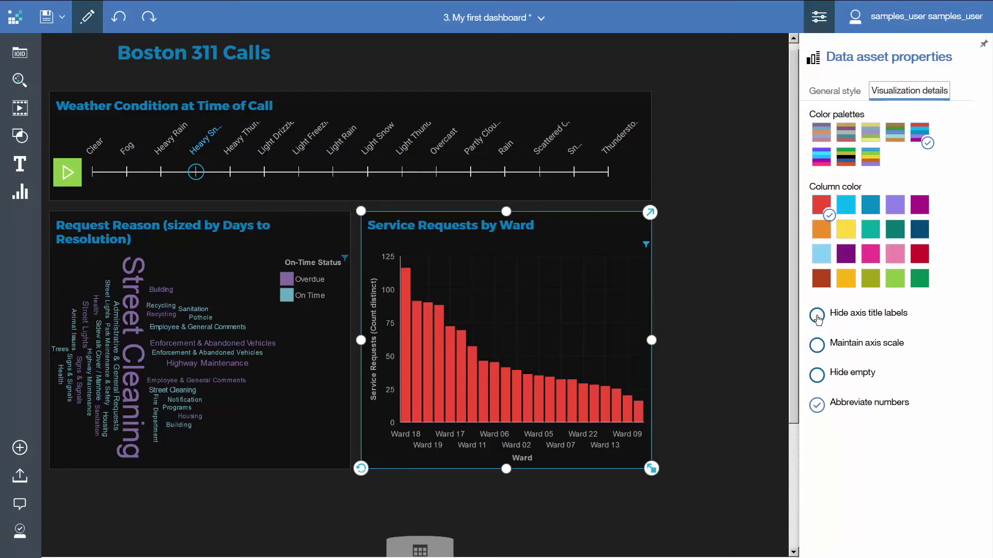
- Check Hide axis title labels for the Service Requests by Ward chart
{"action": "left_click", "coordinate": [817, 316]}
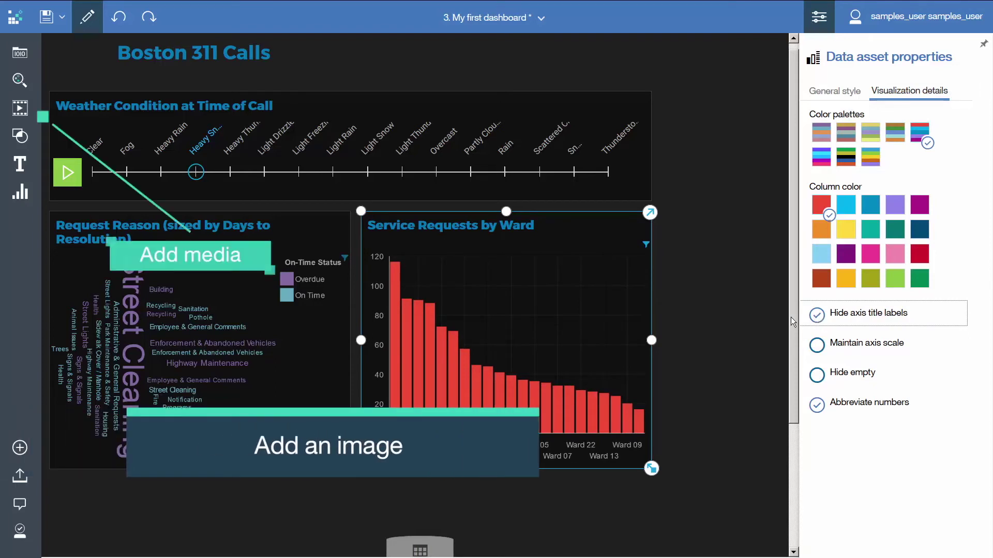
- Add an image widget from the pasted Boston311.png URL and position the logo left of the title
{"action": "left_click", "coordinate": [20, 111]}
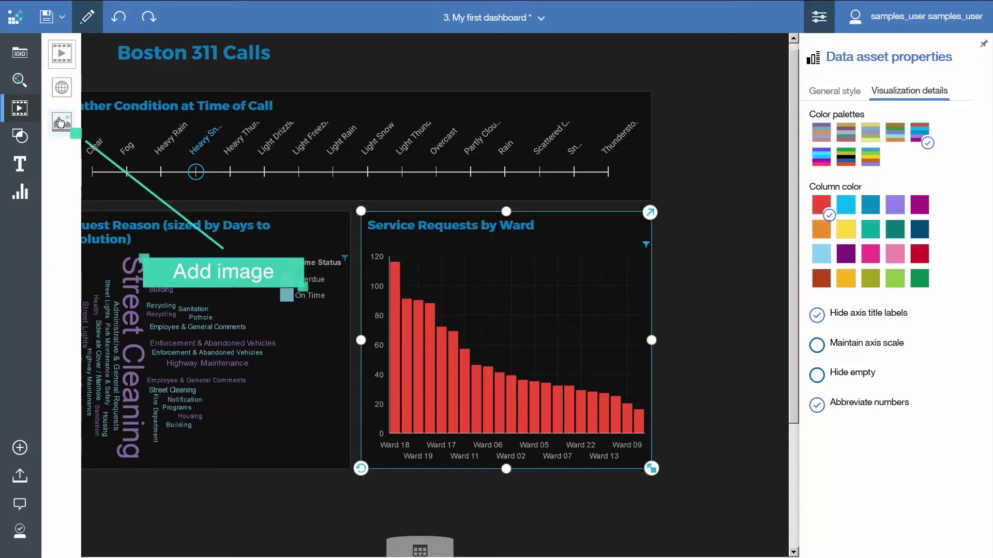
{"action": "left_click_drag", "start_coordinate": [62, 122], "coordinate": [89, 43]}
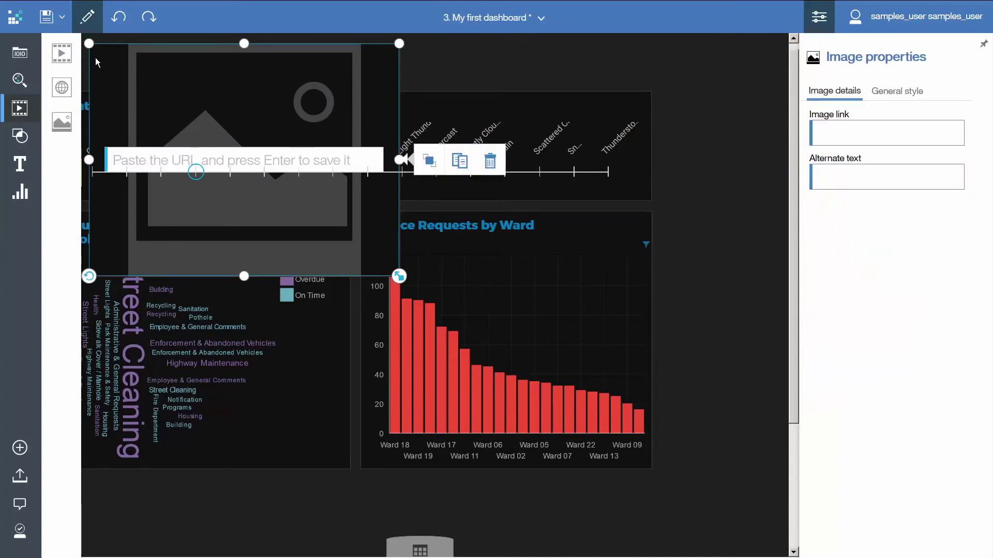
{"action": "left_click", "coordinate": [253, 164]}
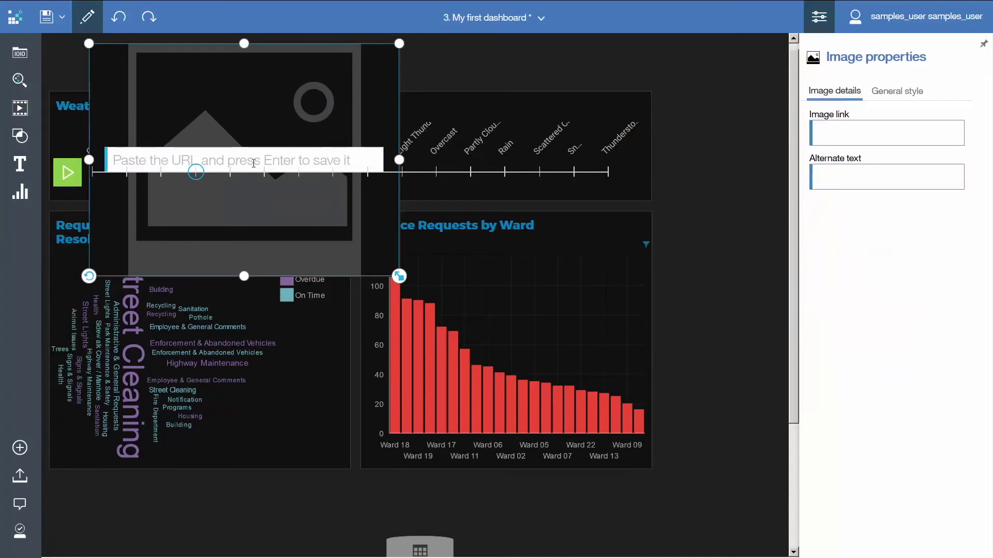
{"action": "key", "text": "ctrl+v"}
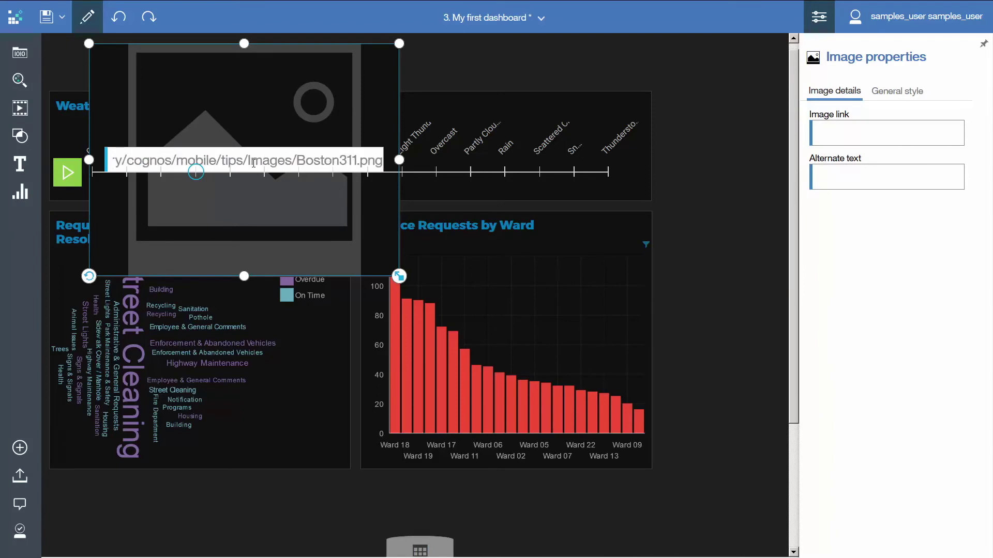
{"action": "key", "text": "Return"}
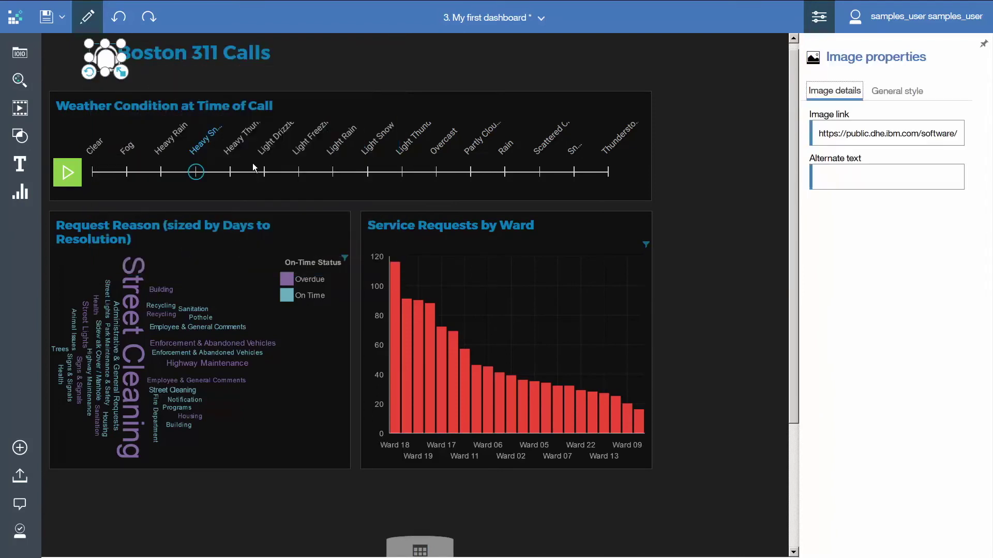
{"action": "left_click_drag", "start_coordinate": [111, 68], "coordinate": [66, 61]}
- Resize the Boston 311 Calls title box so it sits level with the logo, starting right beside it
{"action": "left_click", "coordinate": [119, 57]}
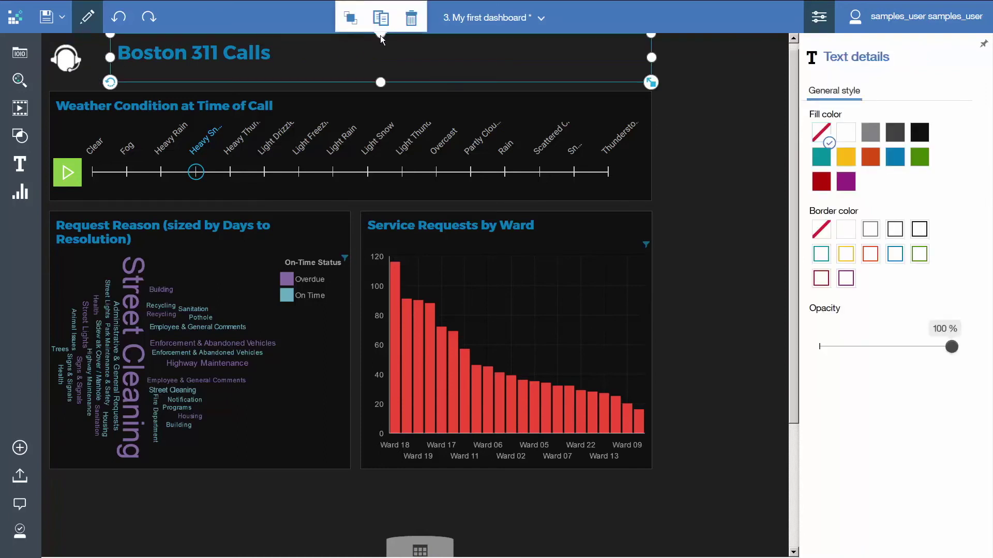
{"action": "left_click_drag", "start_coordinate": [382, 36], "coordinate": [383, 46]}
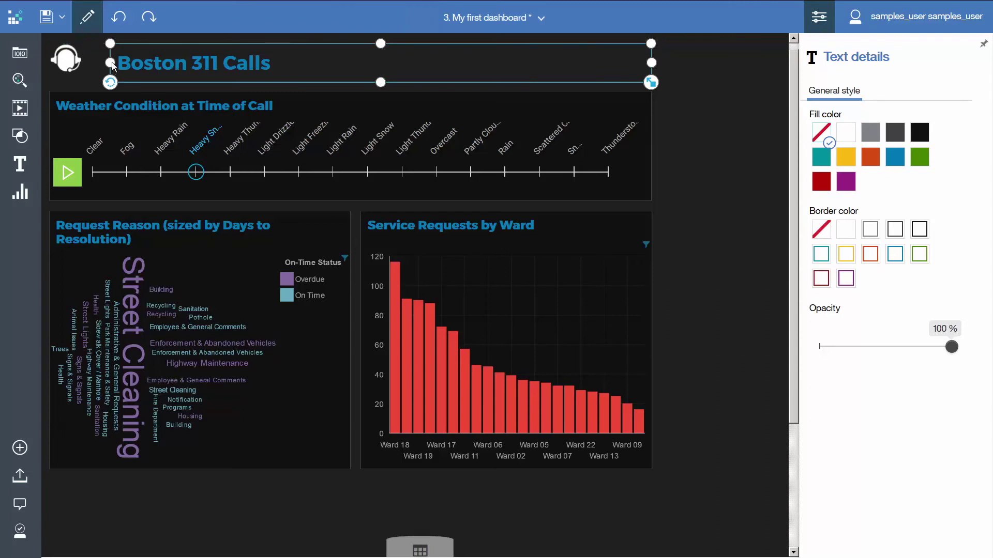
{"action": "left_click_drag", "start_coordinate": [112, 64], "coordinate": [94, 65]}
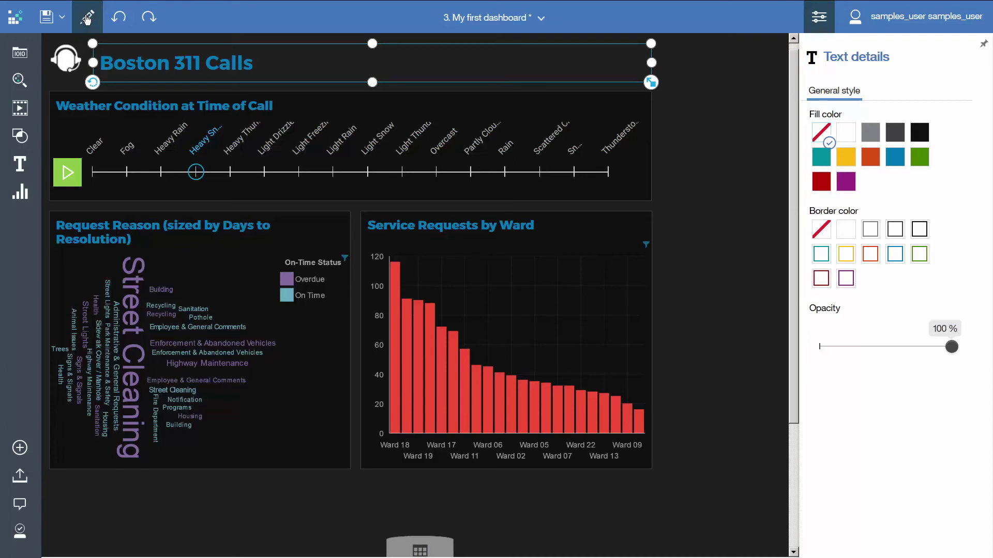
{"action": "left_click", "coordinate": [87, 19]}
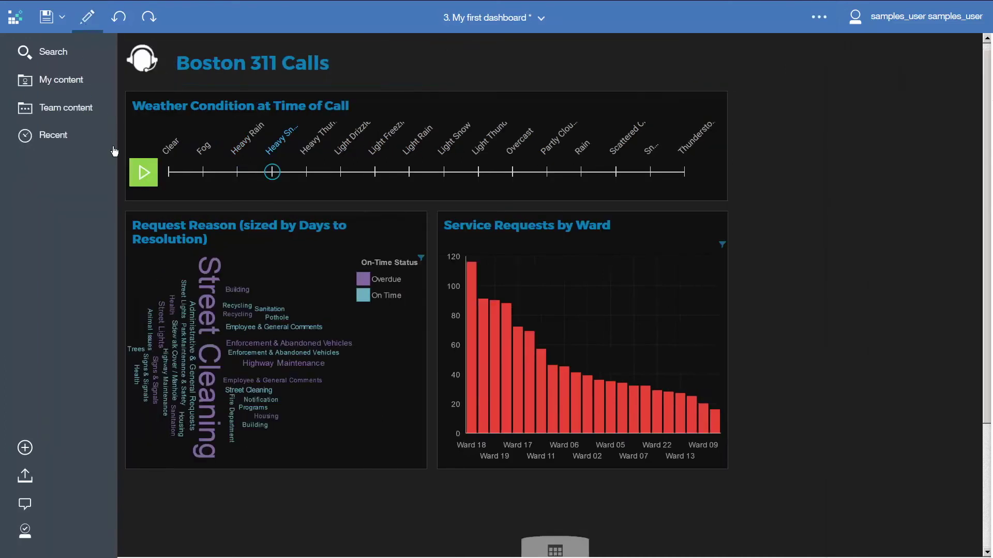
- Play the weather-conditions timeline and pause it when it reaches Rain
{"action": "left_click", "coordinate": [141, 172]}
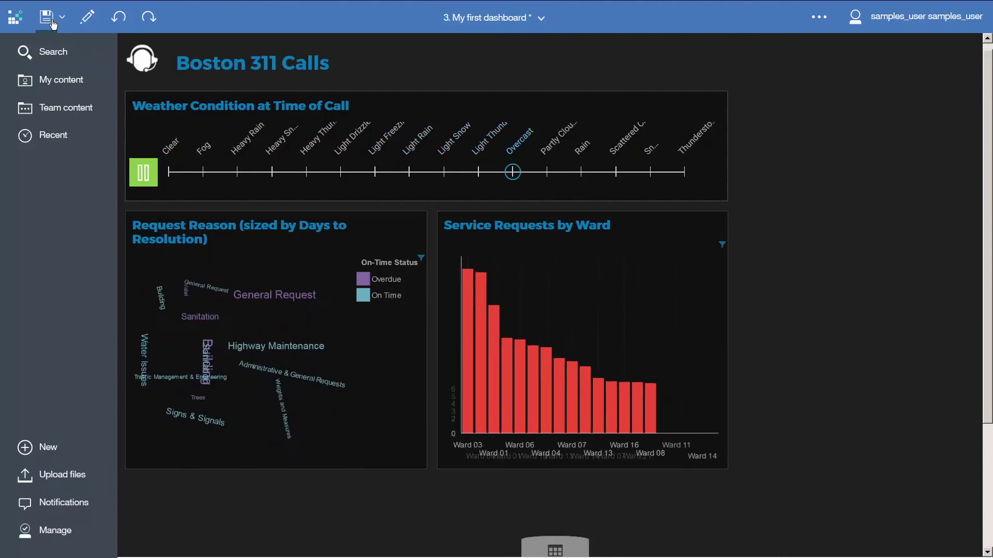
{"action": "left_click", "coordinate": [145, 177]}
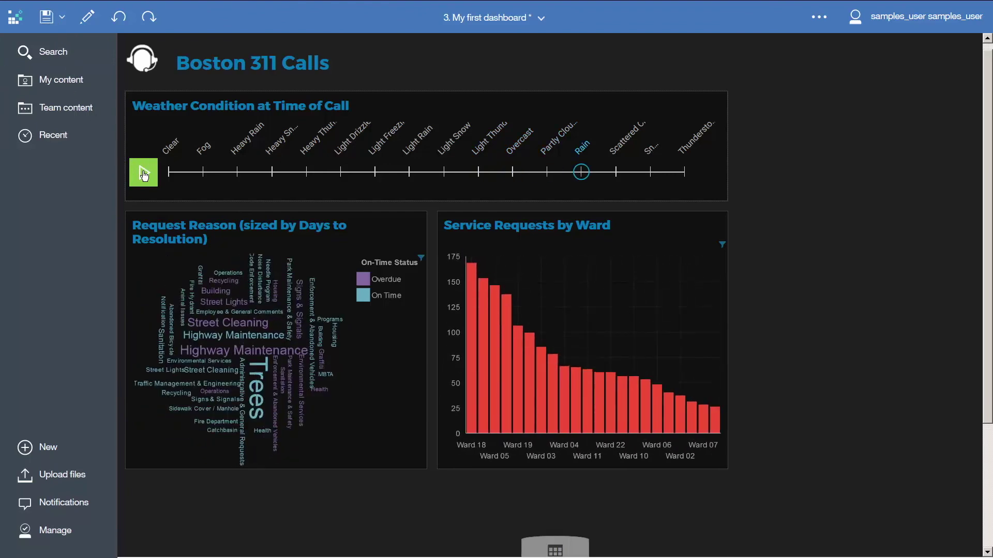